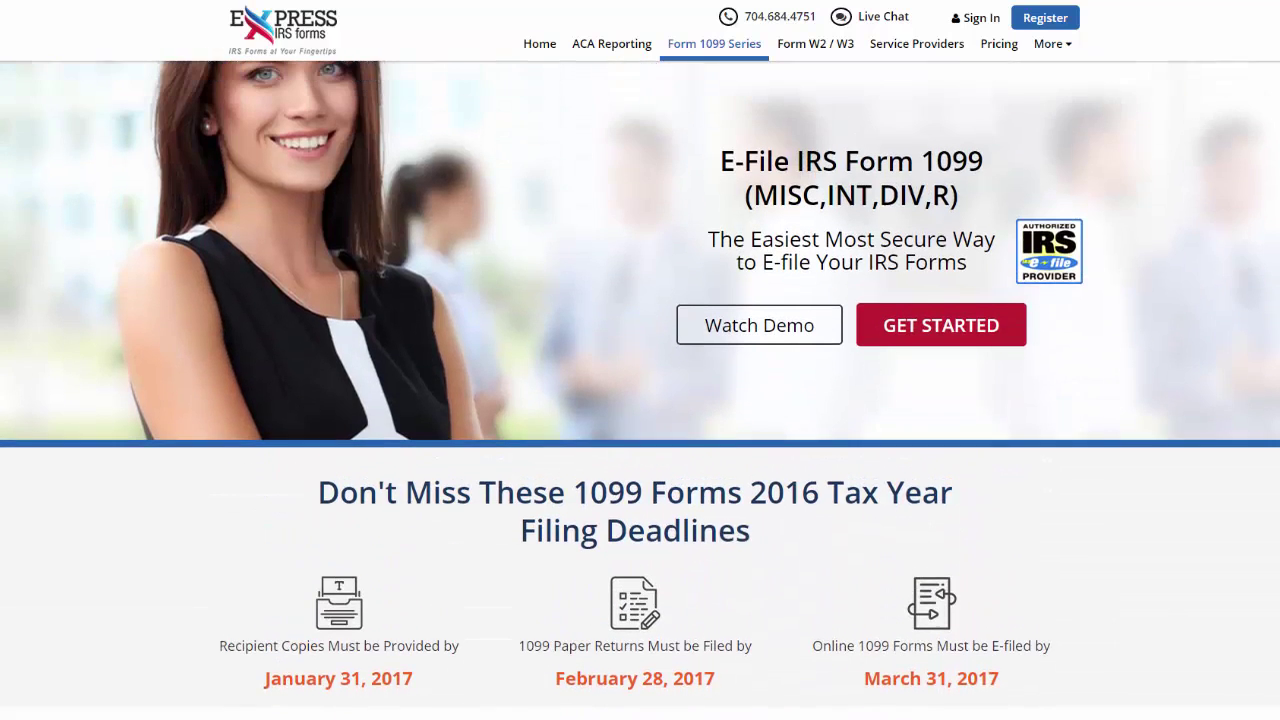
# Register a new ExpressIRSForms account and bring up the new-form choices from the dashboard
pyautogui.click(993, 346)
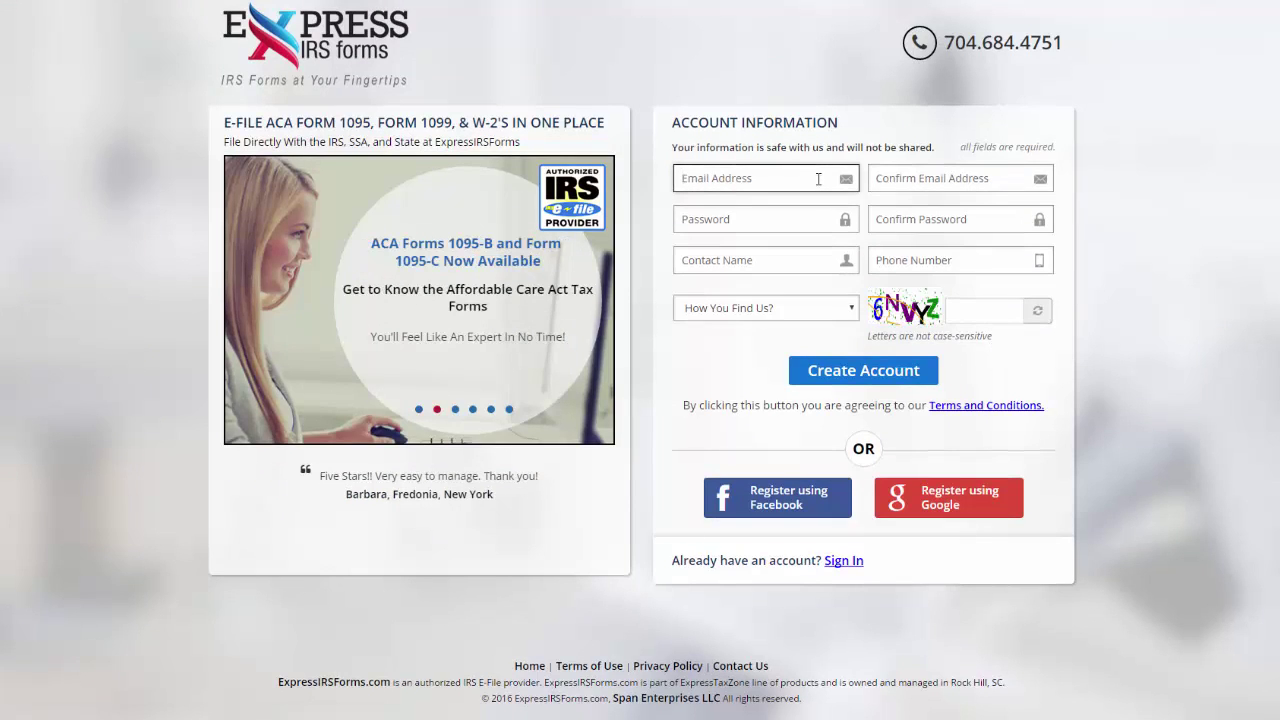
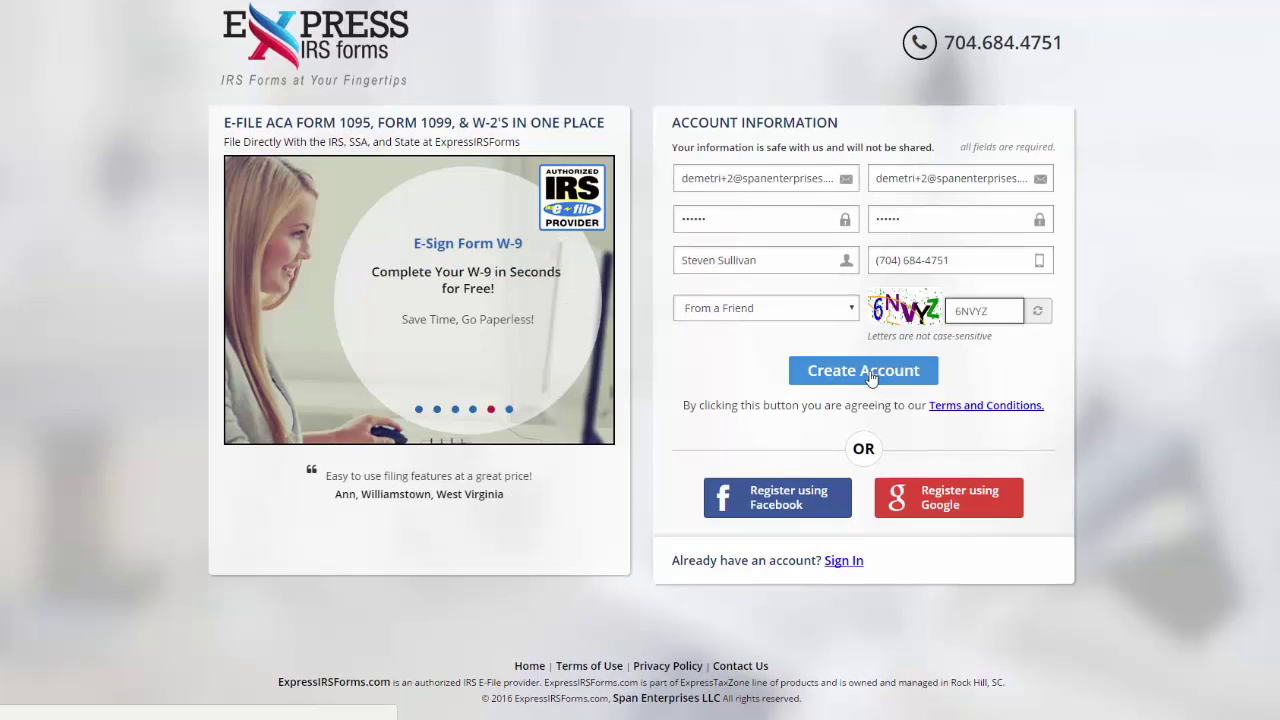
pyautogui.click(870, 372)
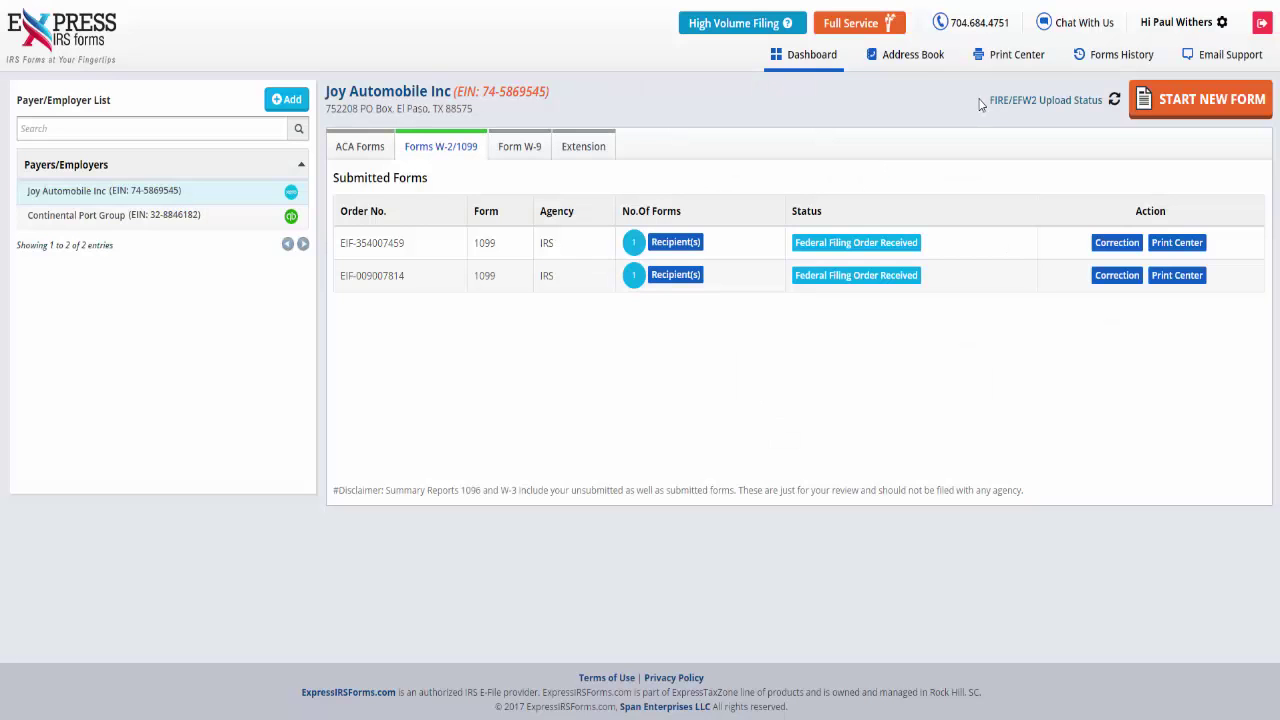
pyautogui.click(1205, 104)
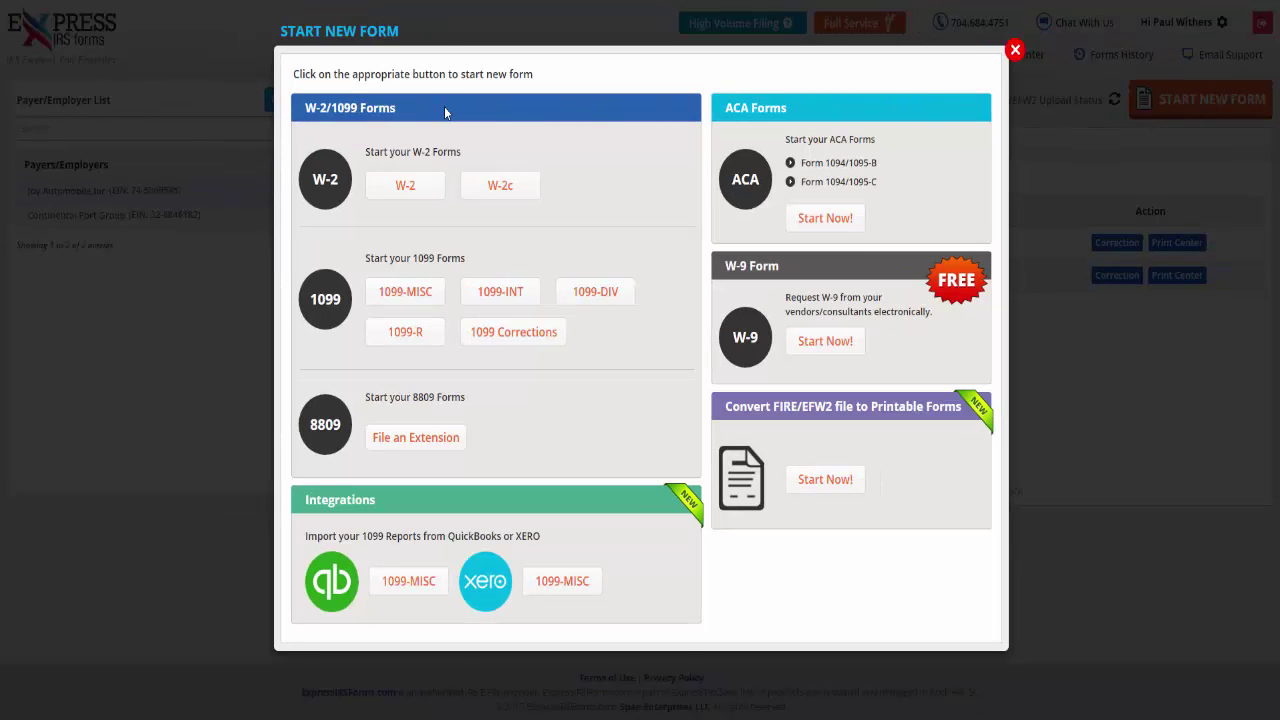
# Start a 1099-MISC with Continental Port Group picked as payer from the saved payers
pyautogui.click(421, 300)
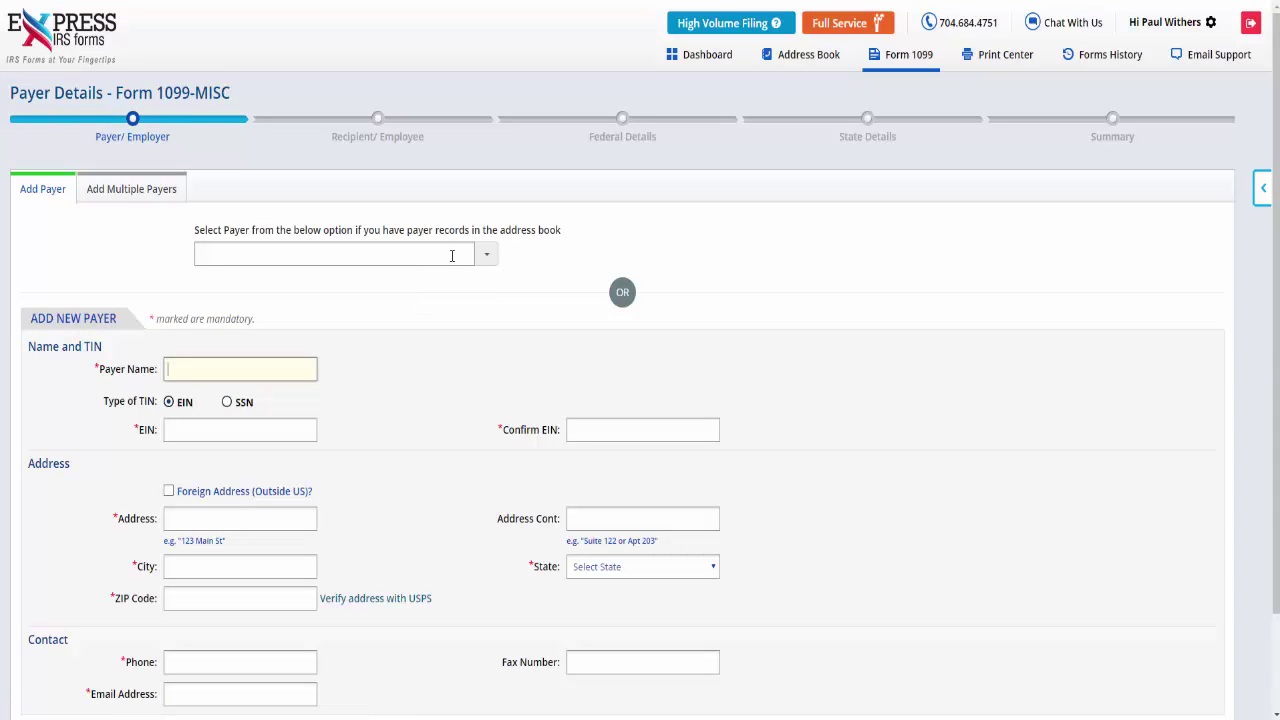
pyautogui.click(486, 254)
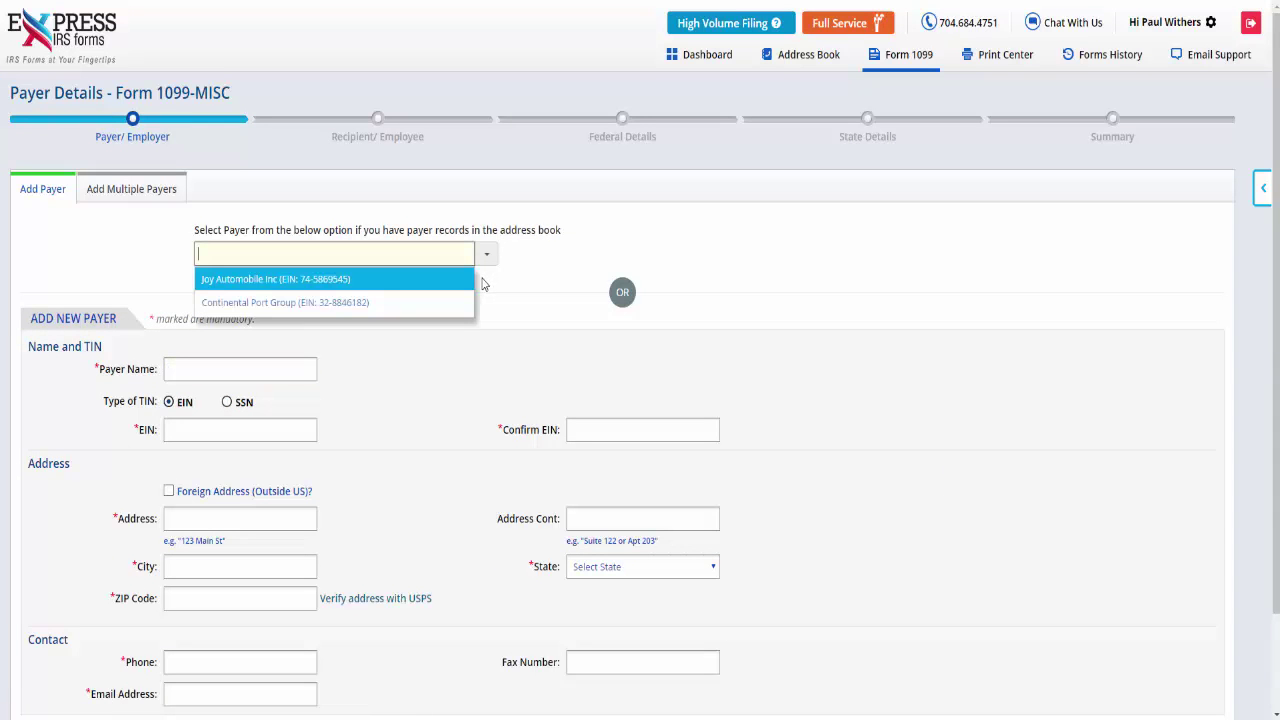
pyautogui.click(466, 303)
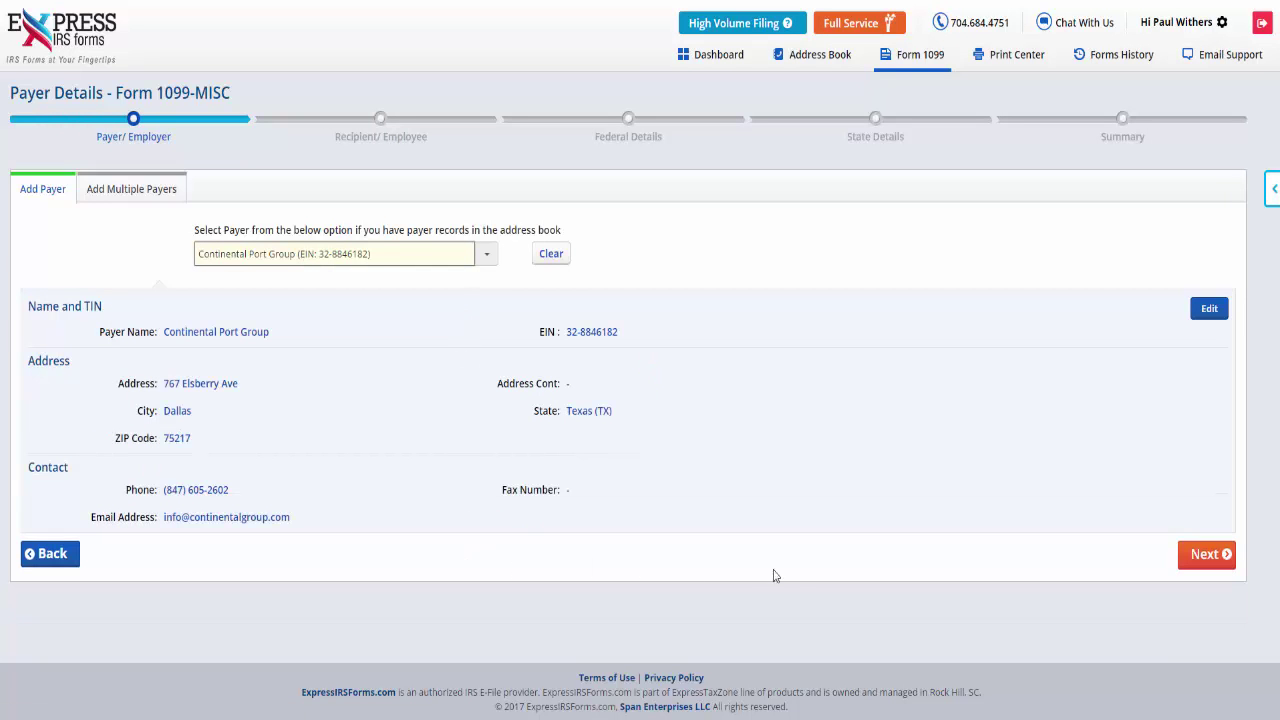
pyautogui.click(1197, 577)
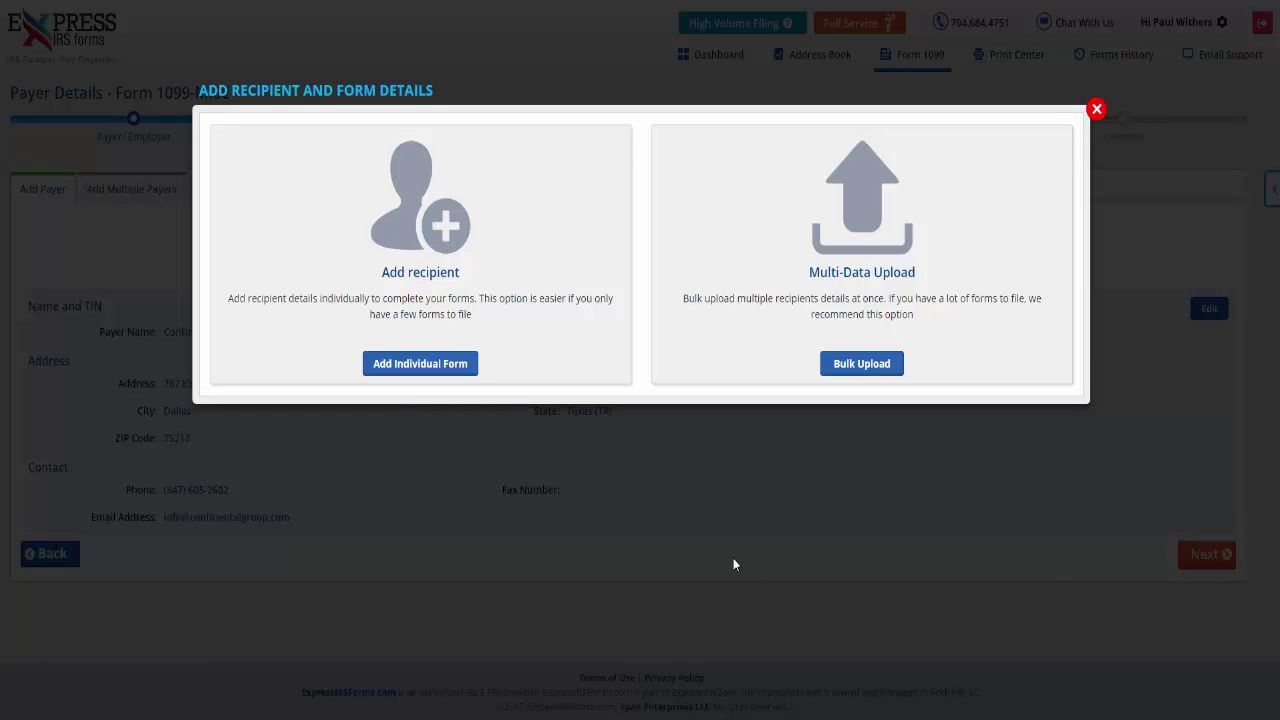
# Add an individual form for the saved Chicago recipient and continue to federal amounts
pyautogui.click(437, 367)
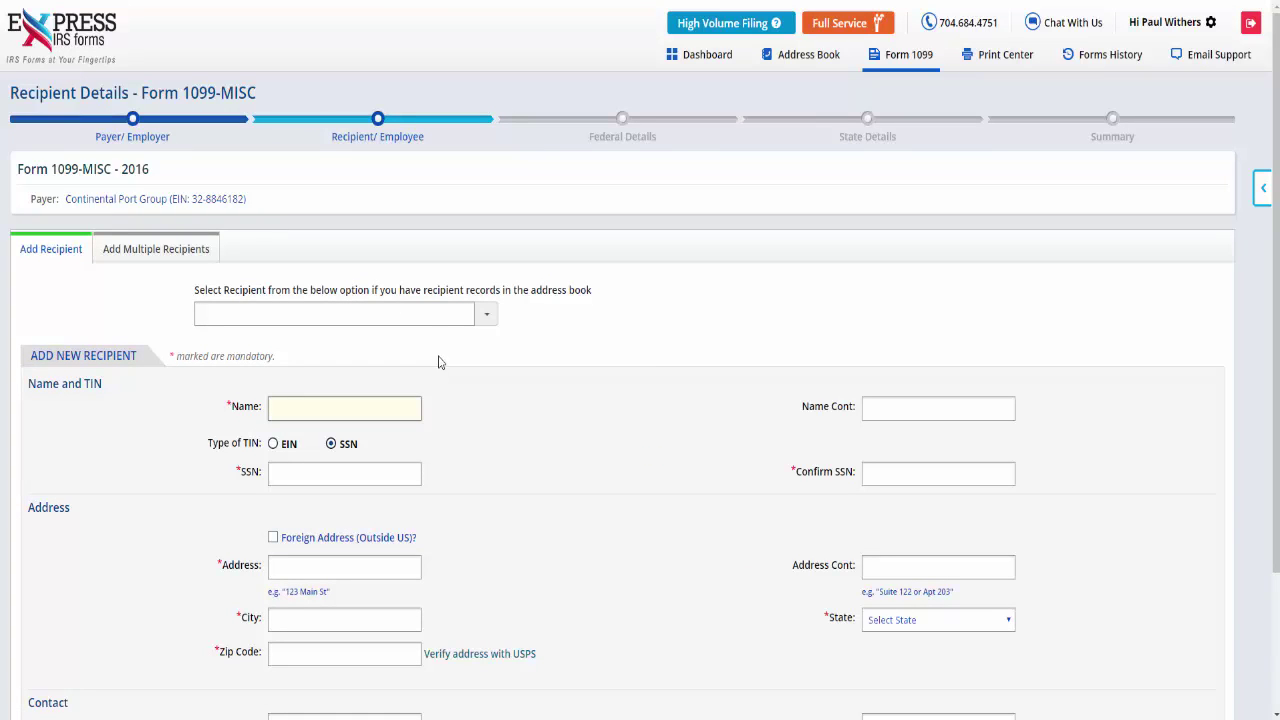
pyautogui.click(474, 314)
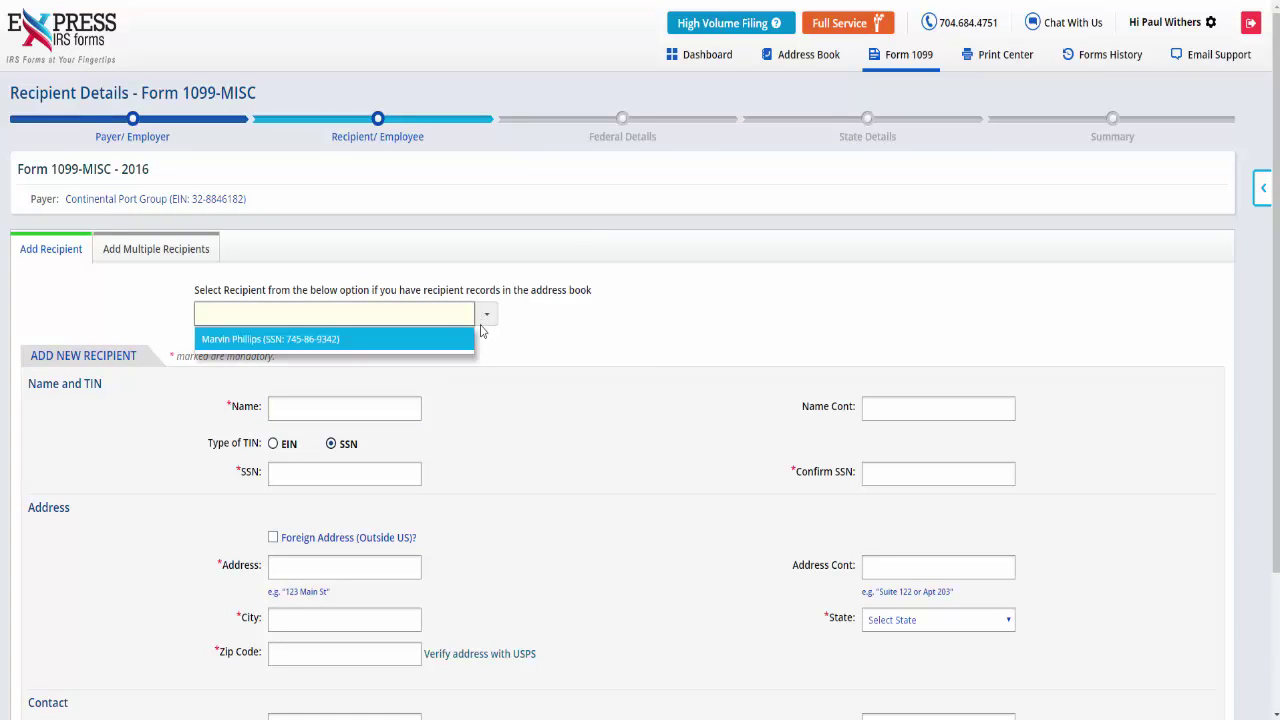
pyautogui.click(469, 339)
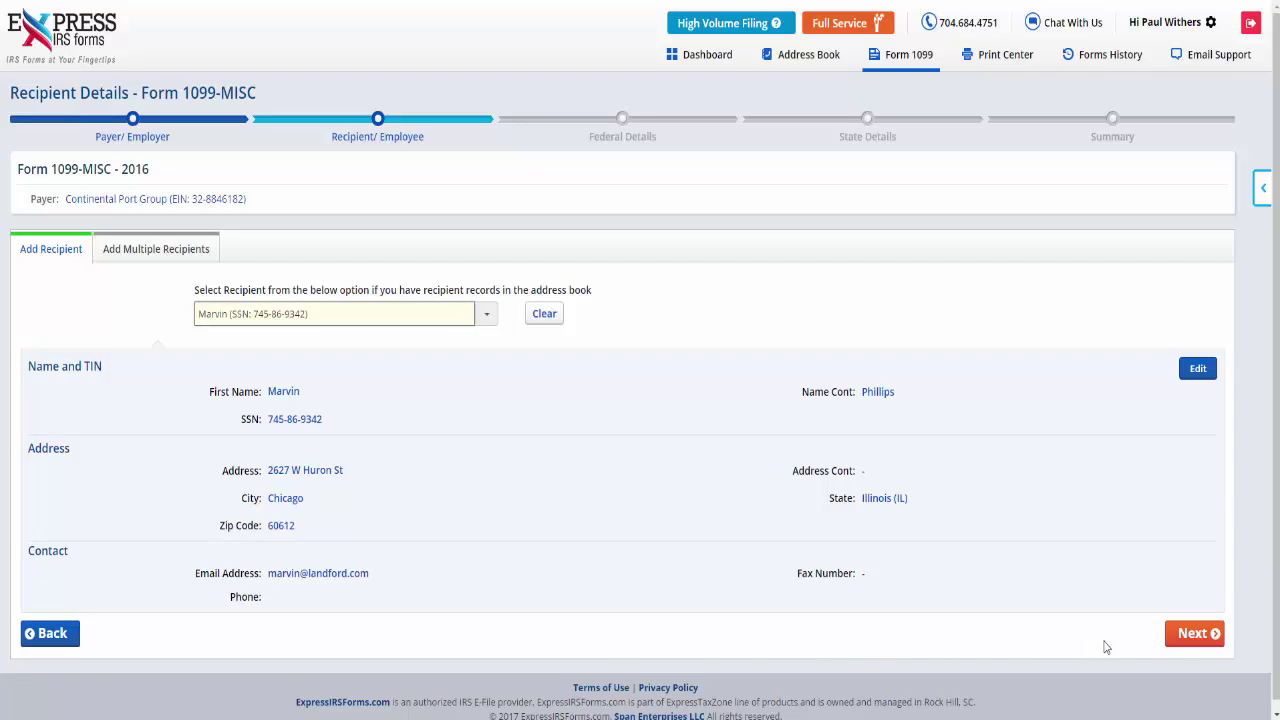
pyautogui.click(1188, 645)
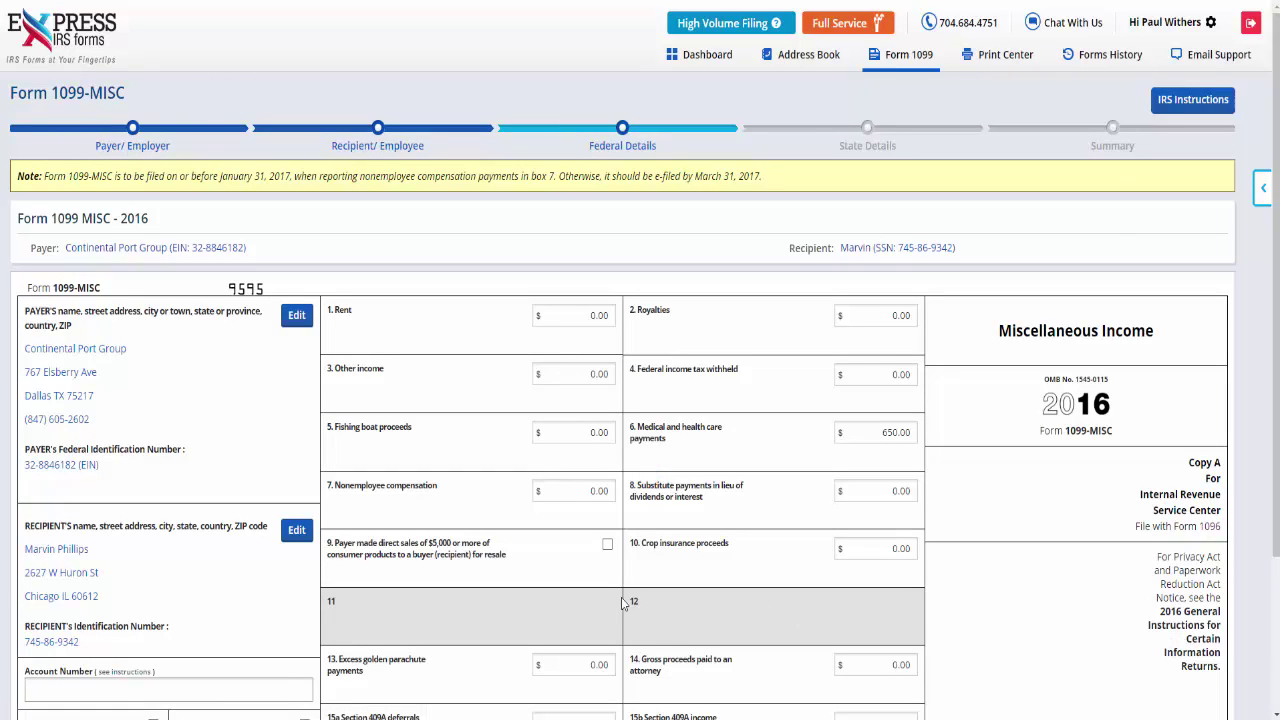
# Enter 2500.00 rent in box 1 and 1000.00 other income in box 3
pyautogui.click(578, 316)
pyautogui.write('250')
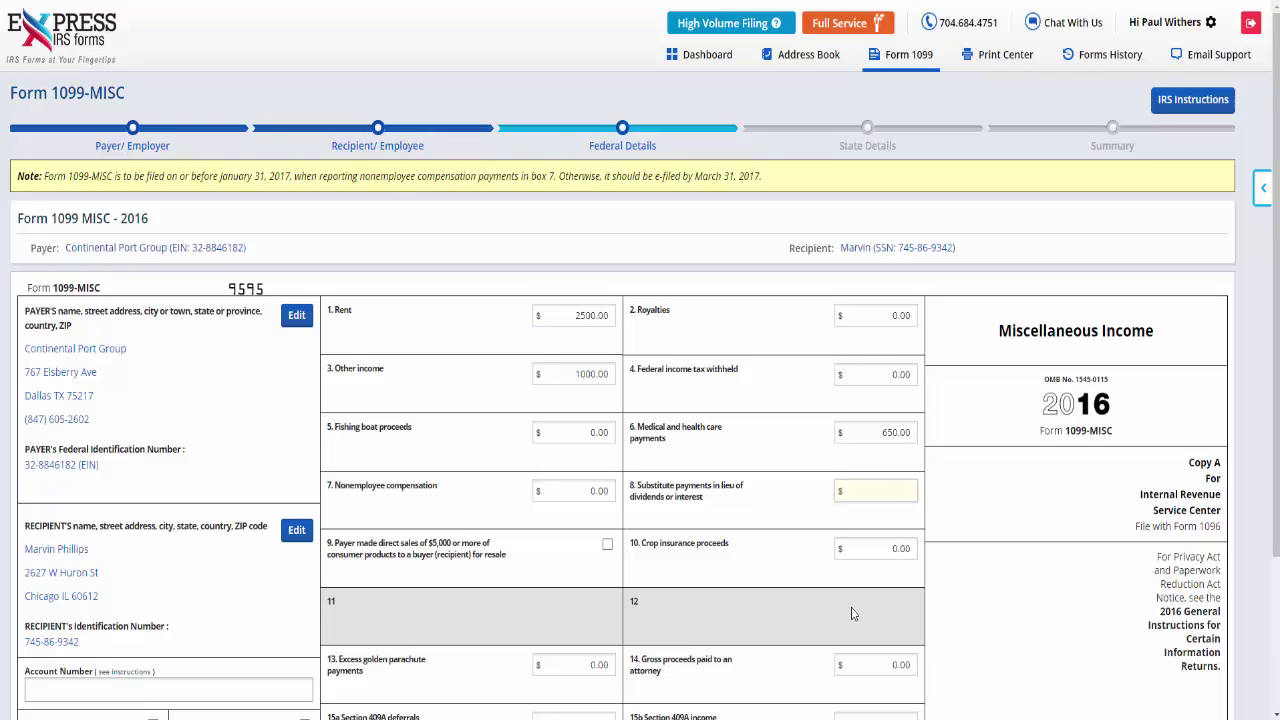
pyautogui.scroll(-3, 853, 614)
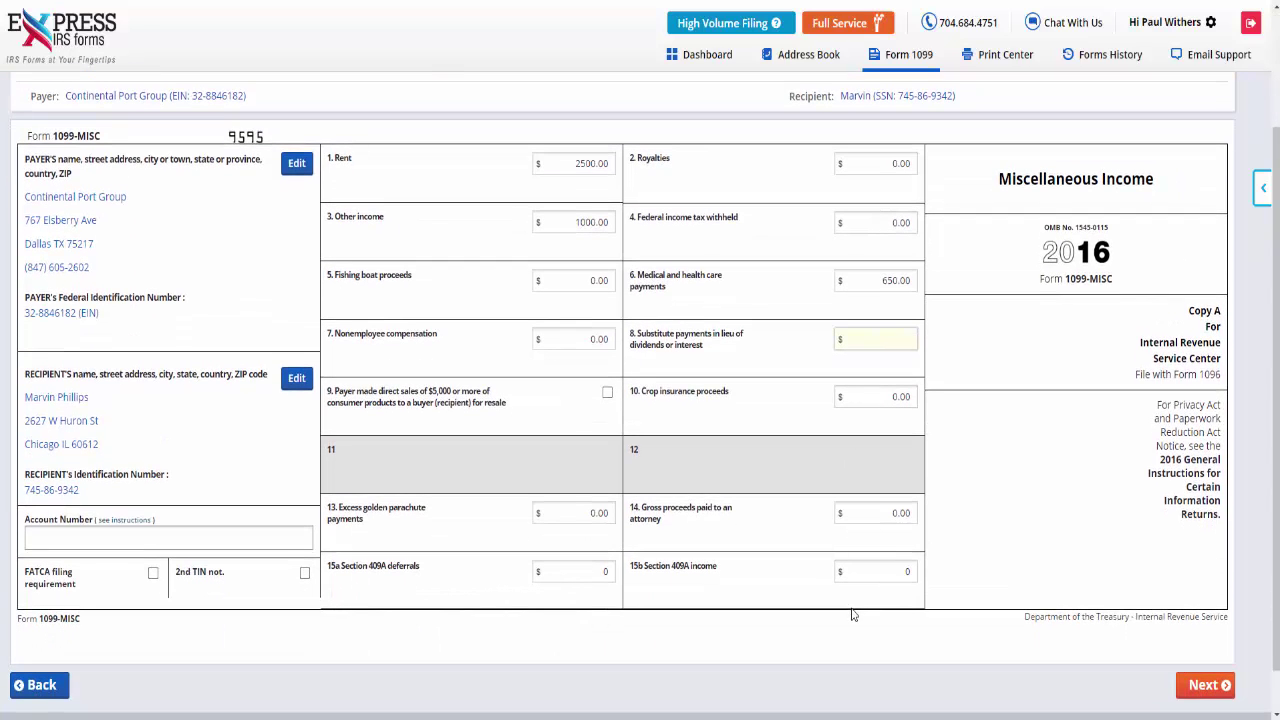
pyautogui.click(1203, 690)
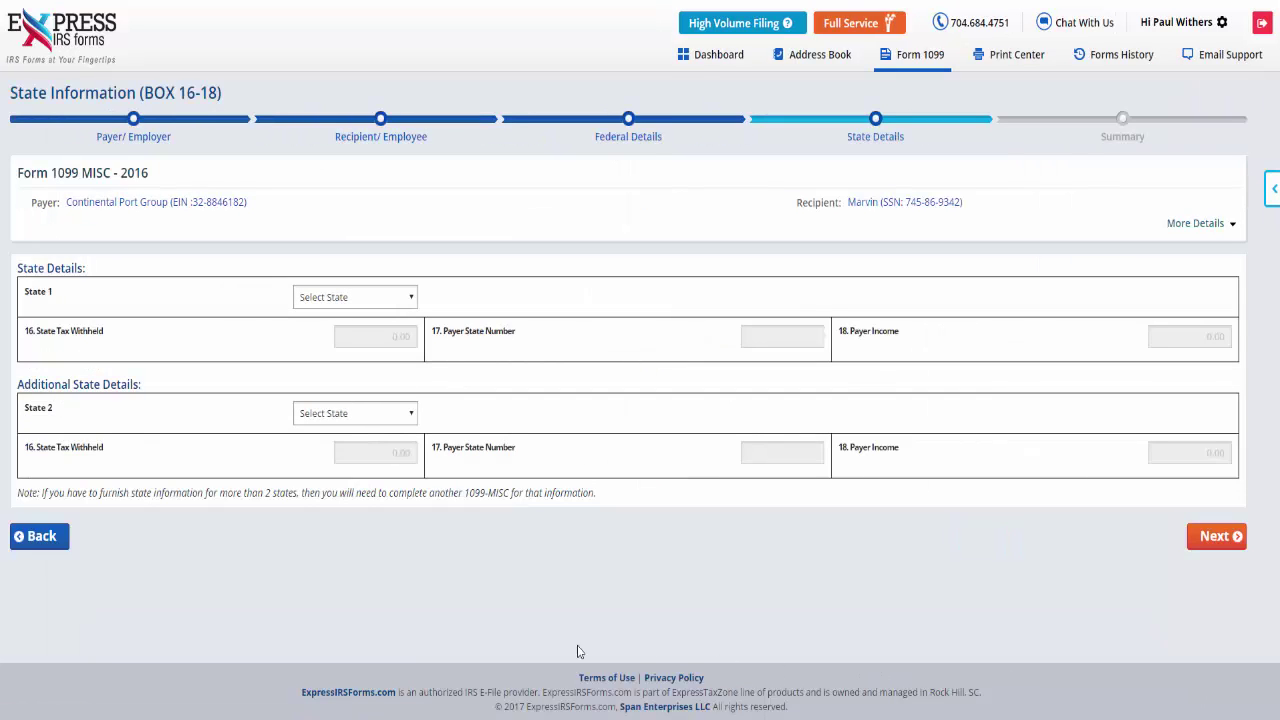
# Set State 1 to South Carolina with 1500.00 tax withheld and 1500 state income
pyautogui.click(406, 304)
pyautogui.press('s')
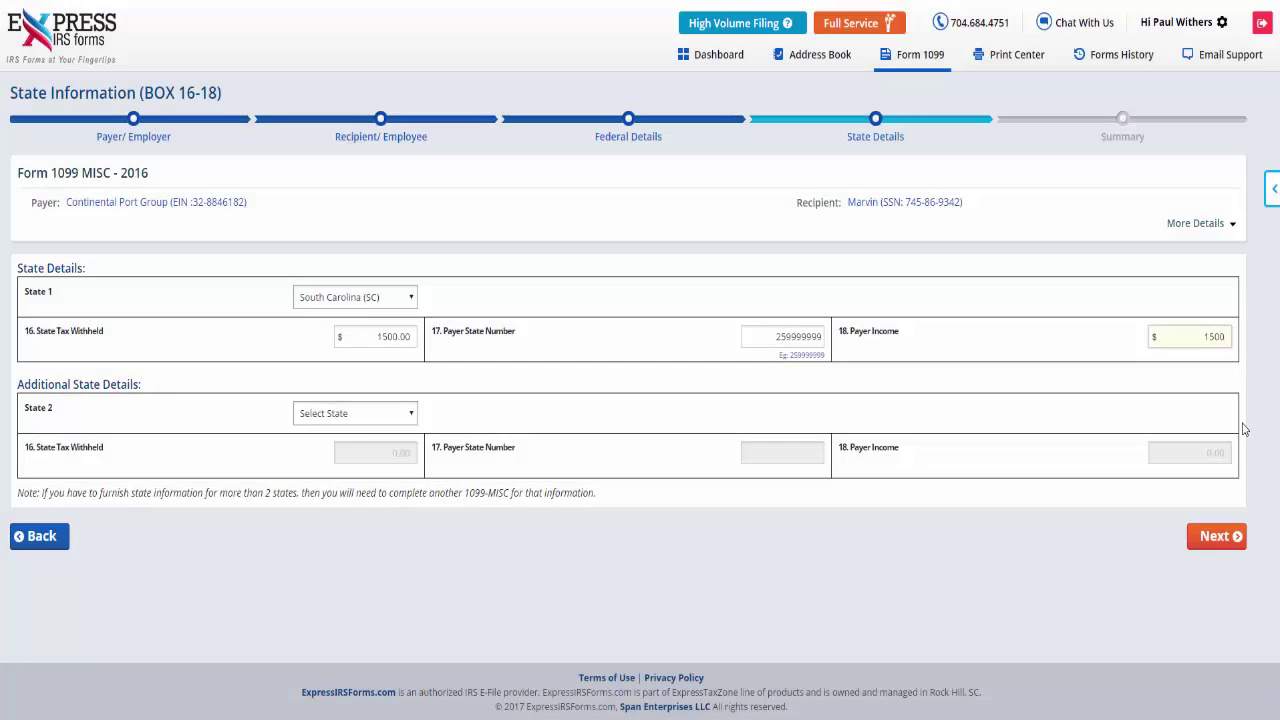
pyautogui.click(1240, 537)
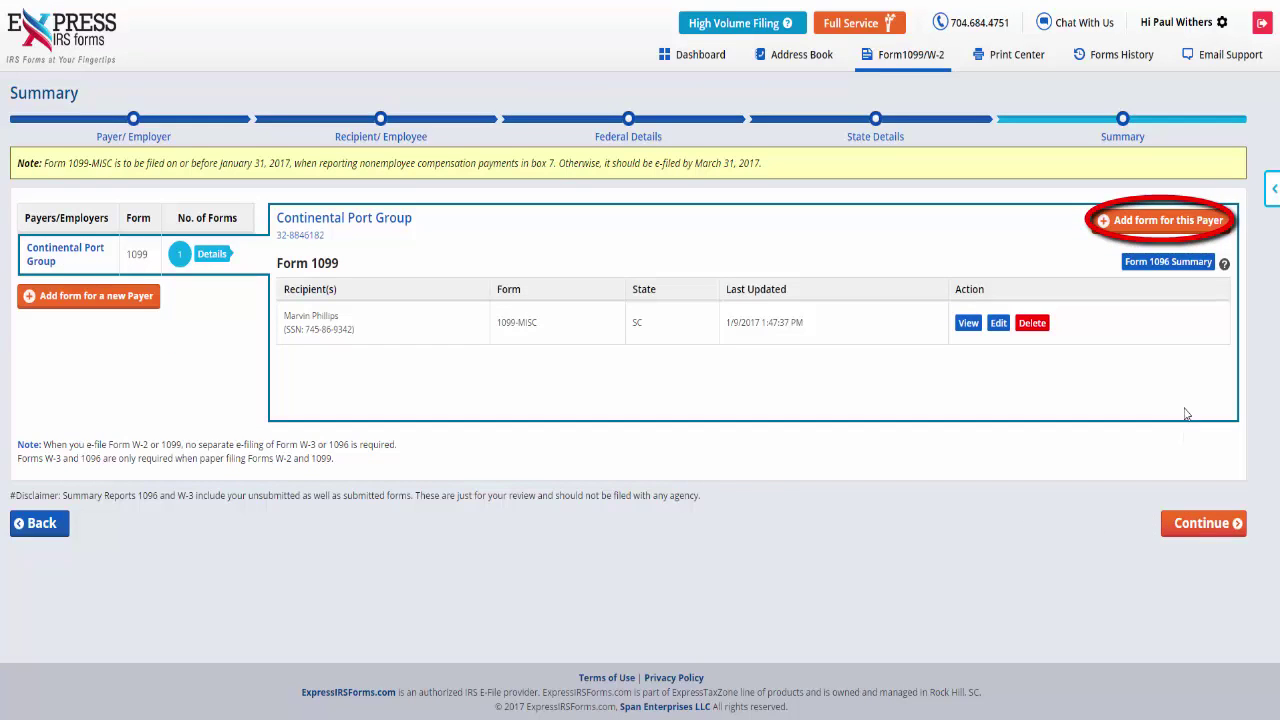
# Continue from the Summary to Choose Services with the $4.94 Package plan
pyautogui.moveTo(1172, 250)
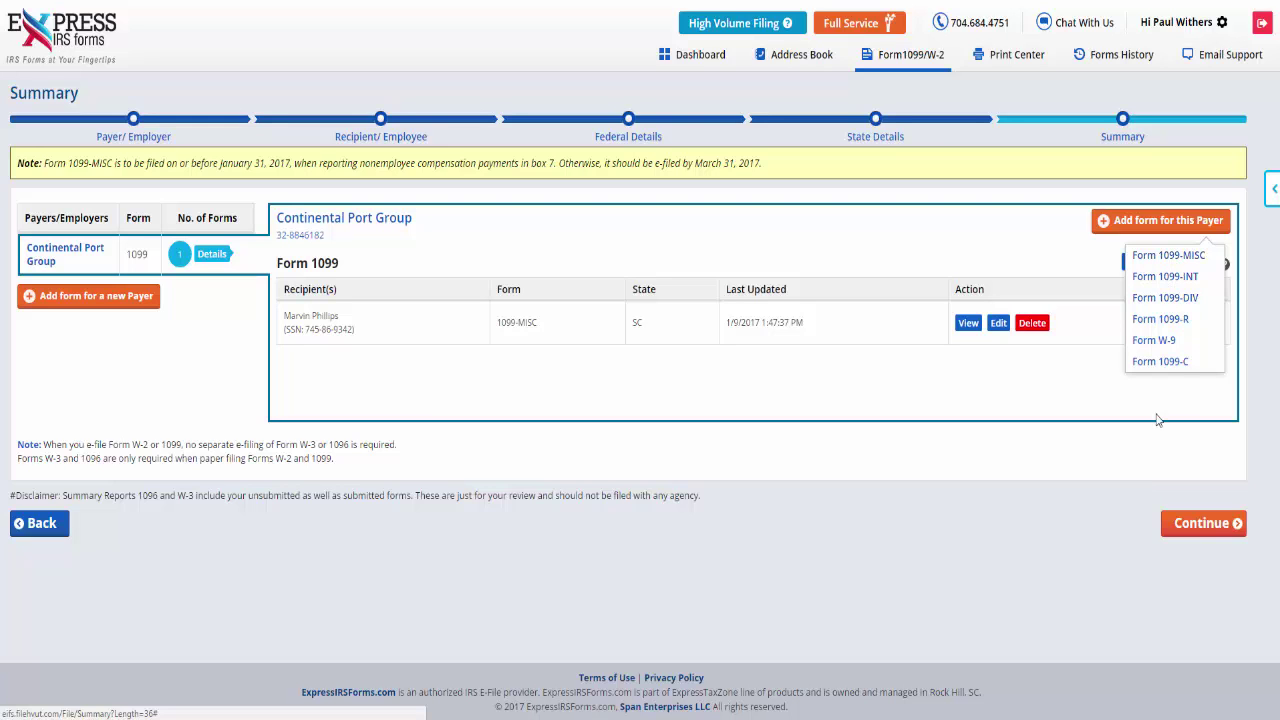
pyautogui.click(1180, 533)
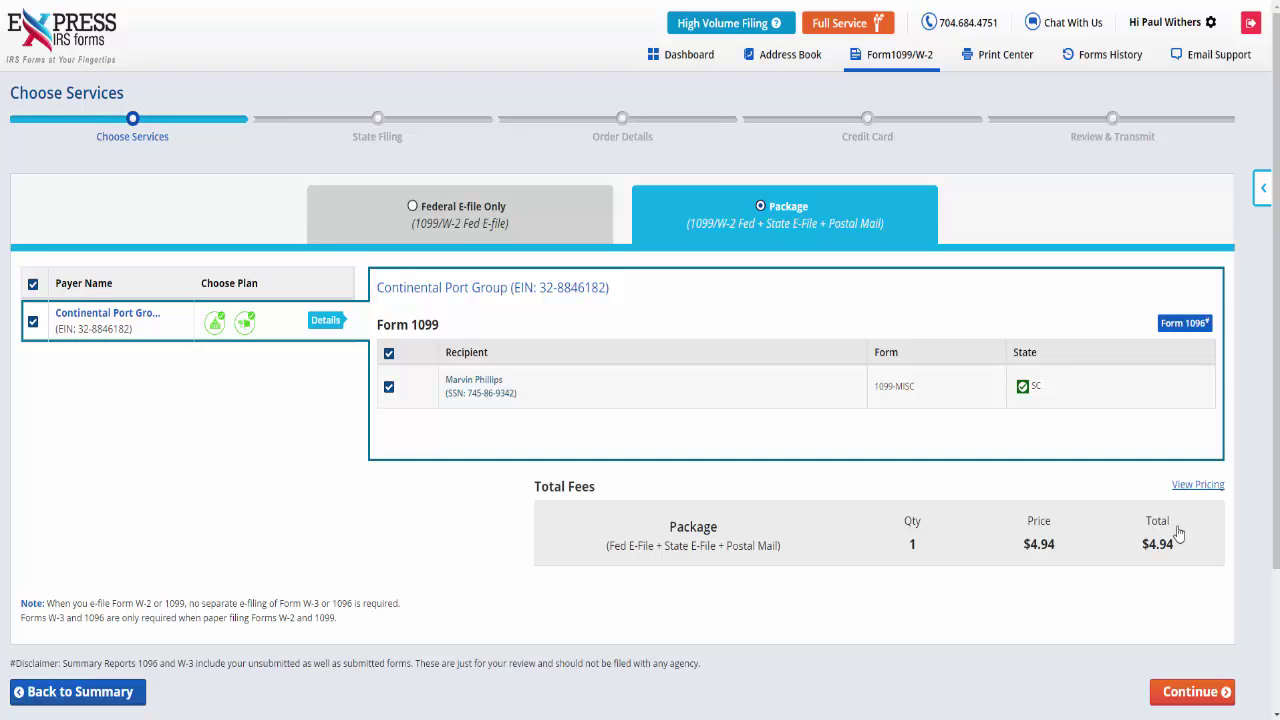
# Continue through Choose Services, State Filing, Order Details and the saved Visa card
pyautogui.click(1183, 692)
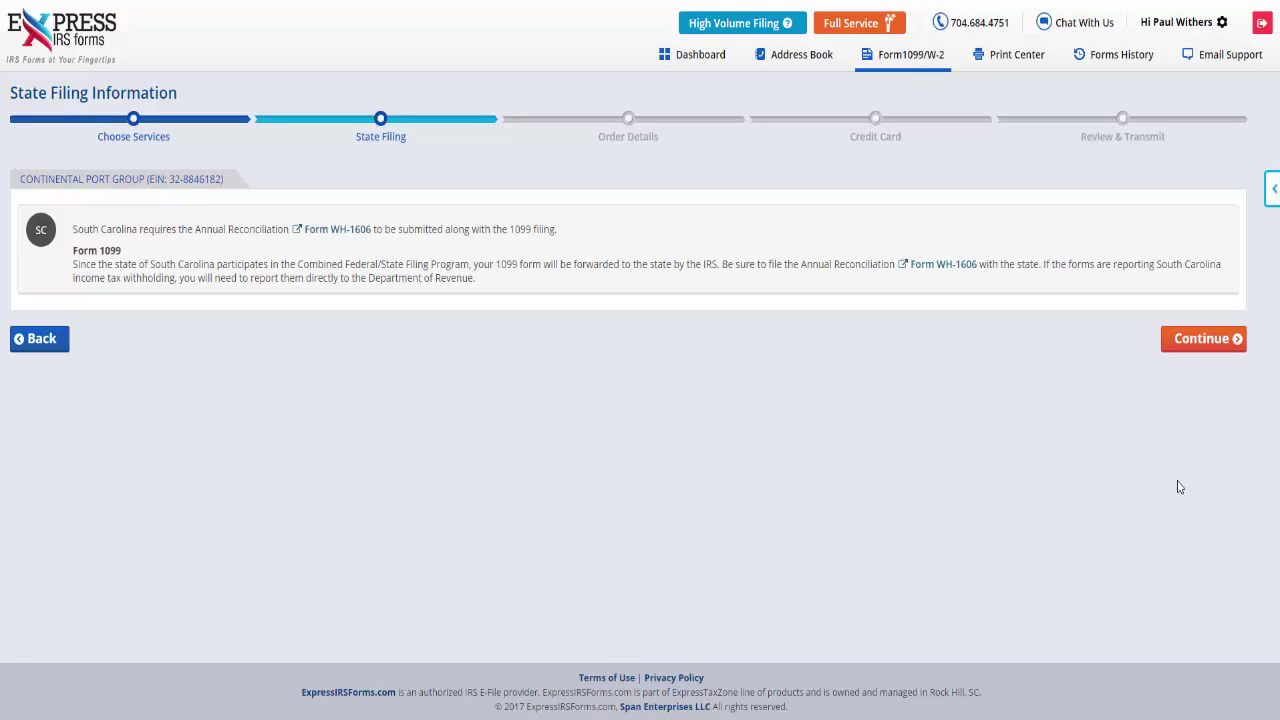
pyautogui.click(1176, 345)
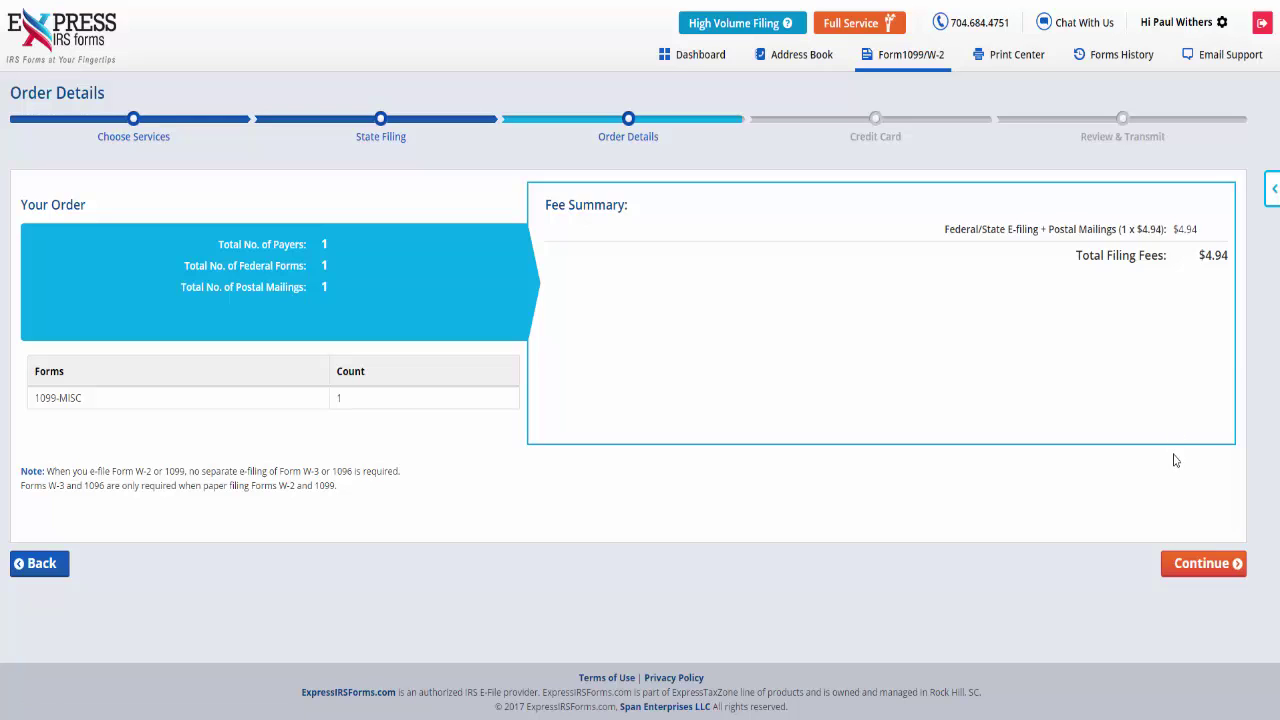
pyautogui.click(1185, 563)
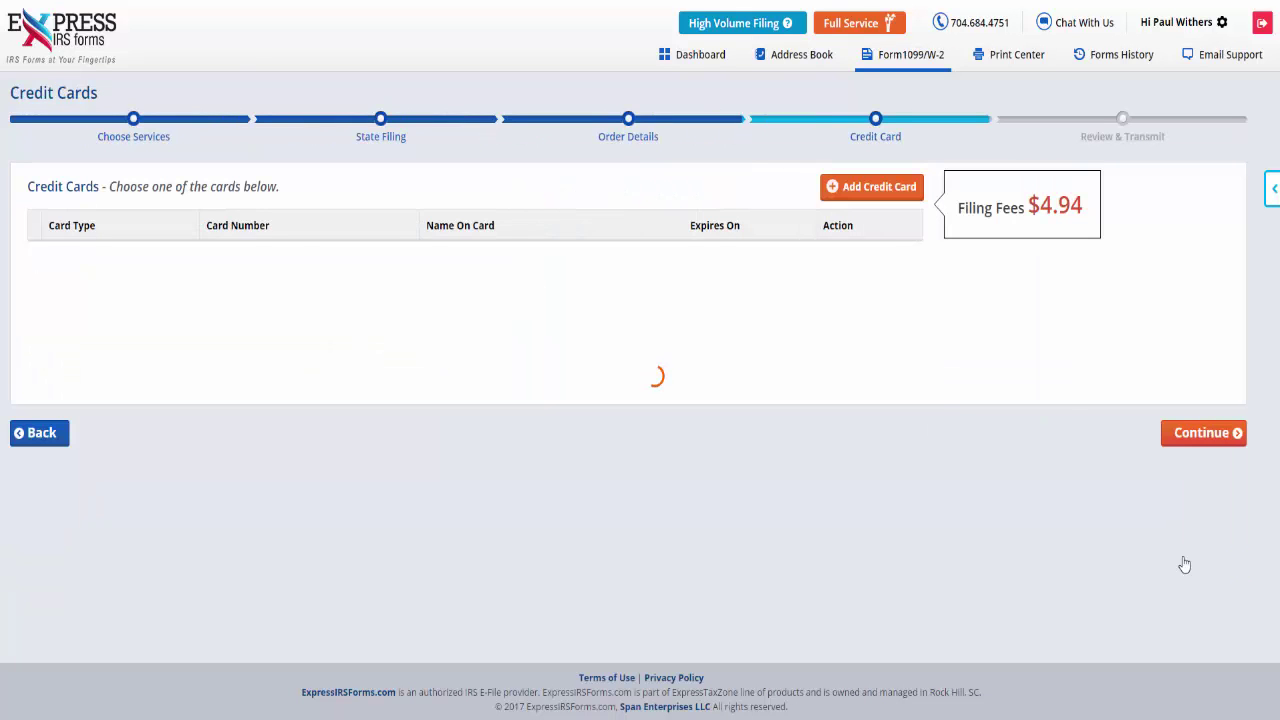
pyautogui.click(1186, 437)
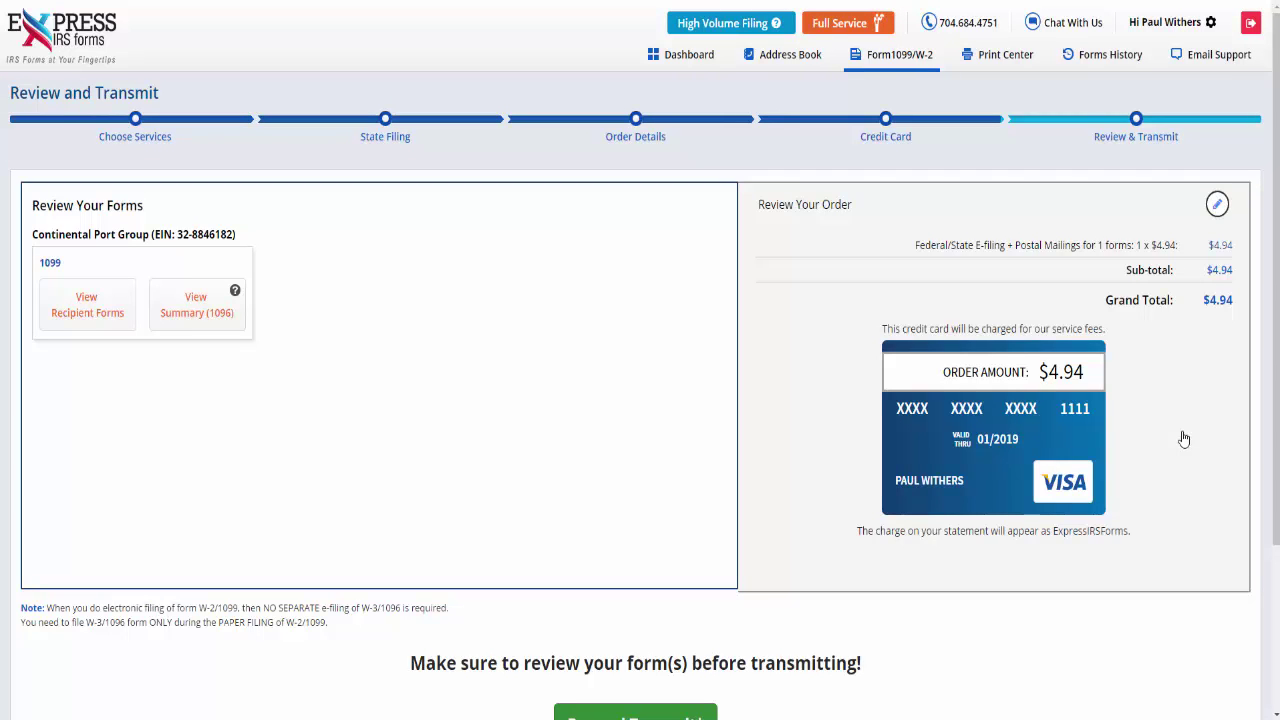
# Pay $4.94 and transmit the 1099-MISC, then go back to the Dashboard
pyautogui.middleClick(1182, 437)
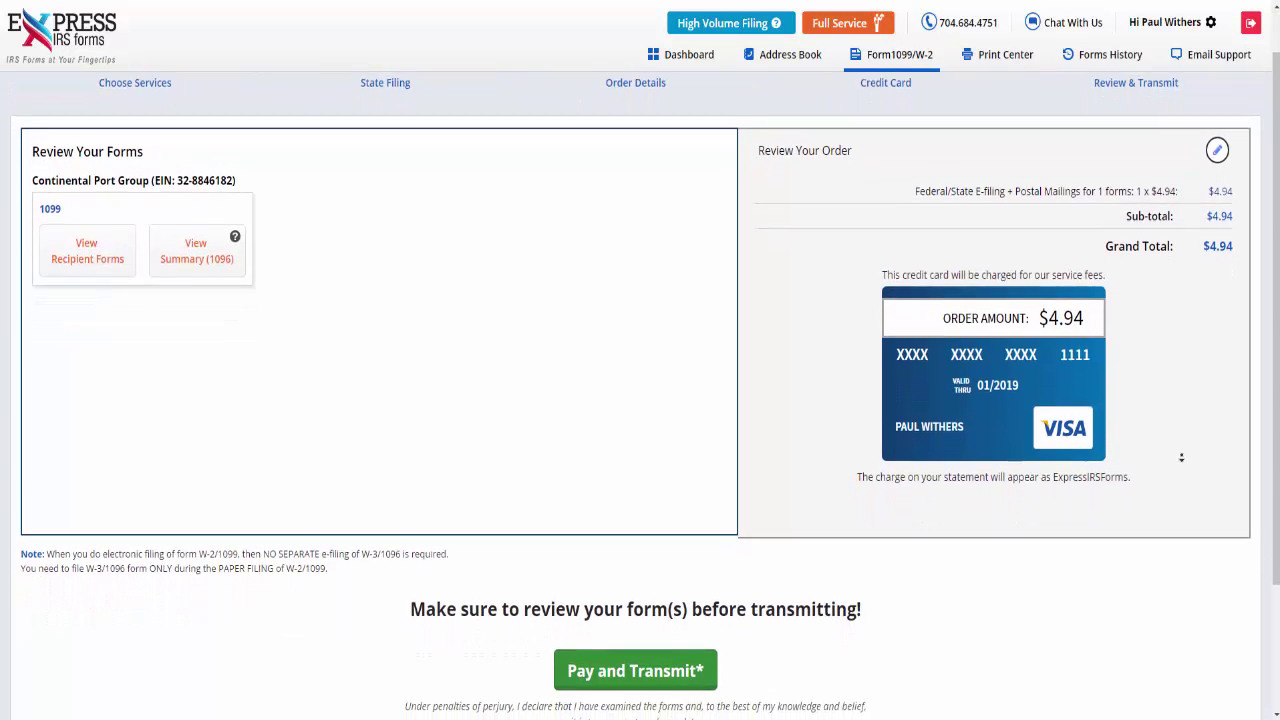
pyautogui.middleClick(1184, 479)
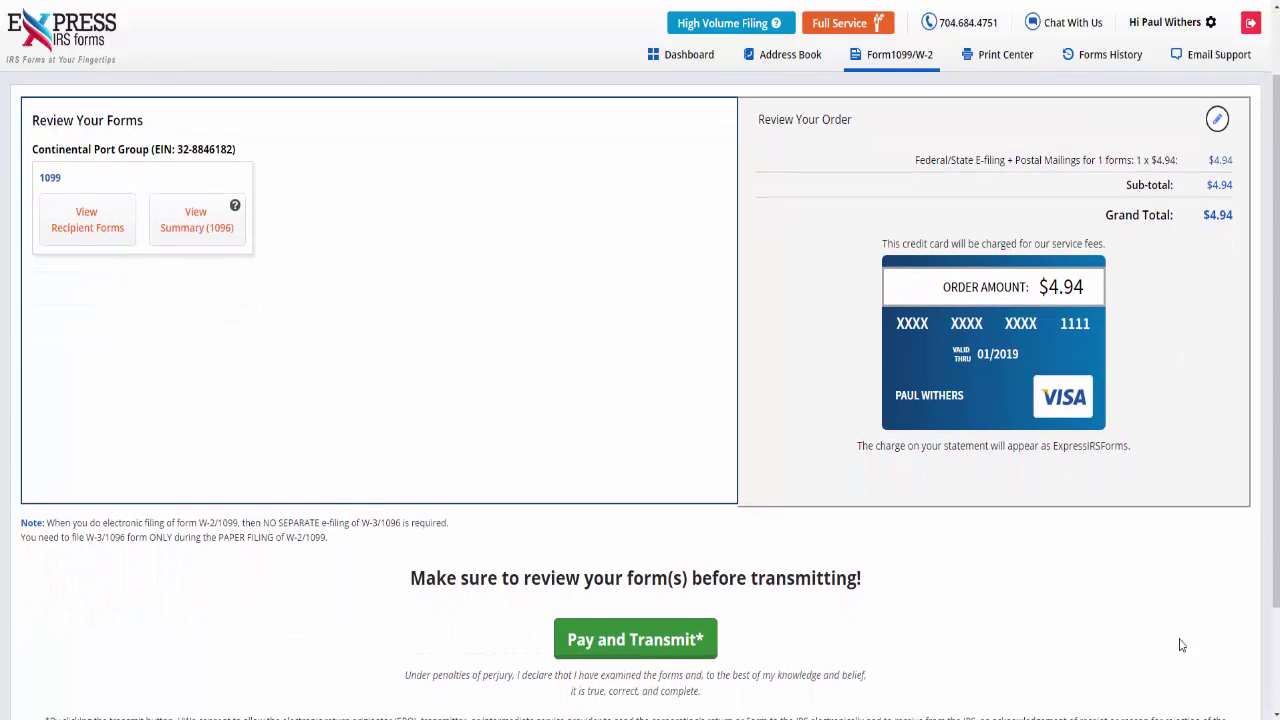
pyautogui.tripleClick(1162, 670)
pyautogui.click(904, 680)
pyautogui.click(648, 650)
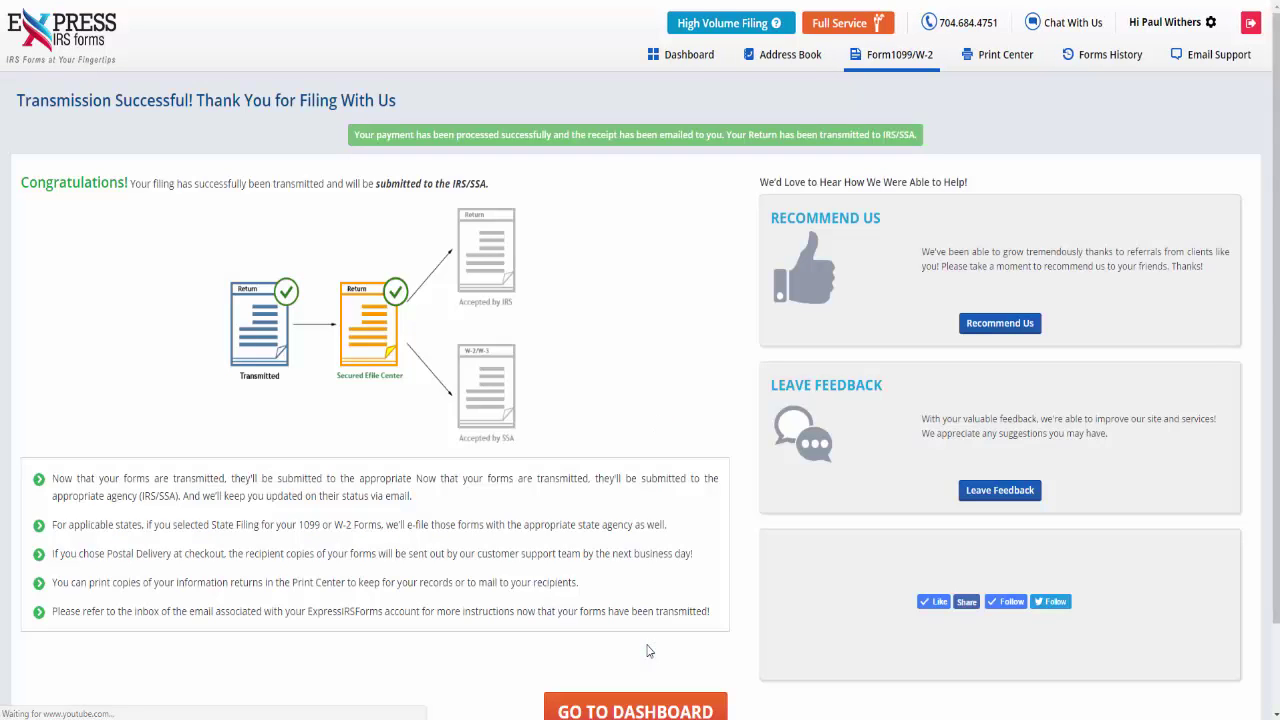
pyautogui.scroll(-1, 647, 651)
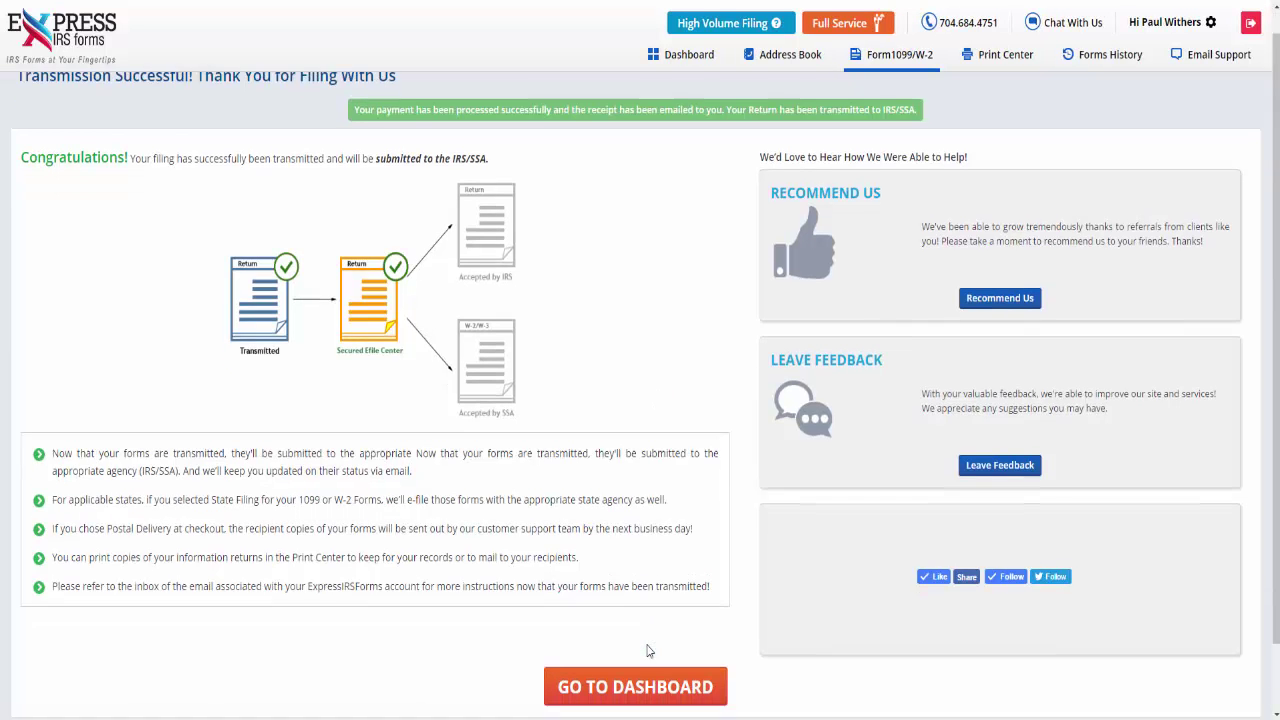
pyautogui.click(648, 652)
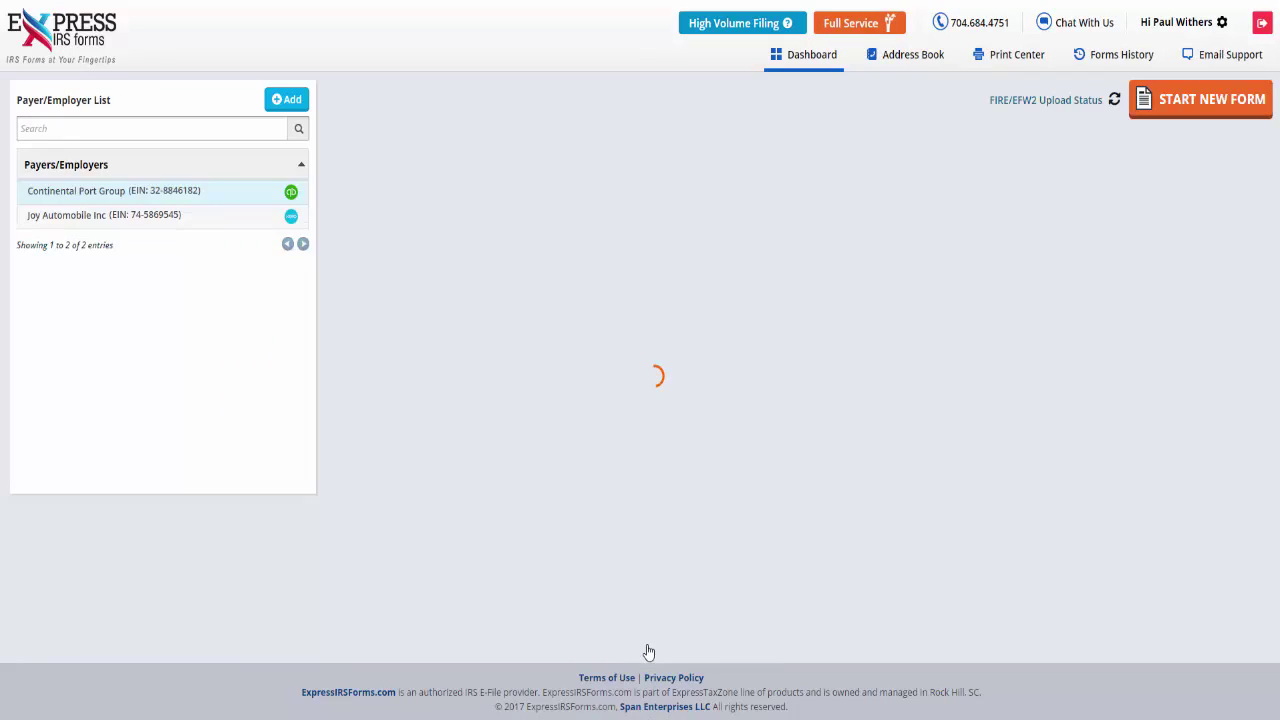